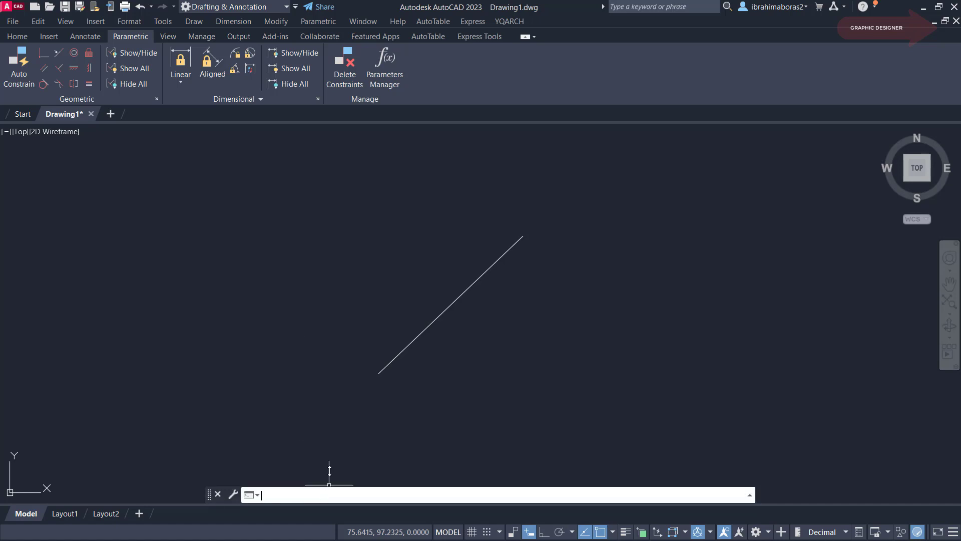
Apply a GCFIX fix constraint at a picked point on the diagonal line
{"action": "type", "text": "g"}
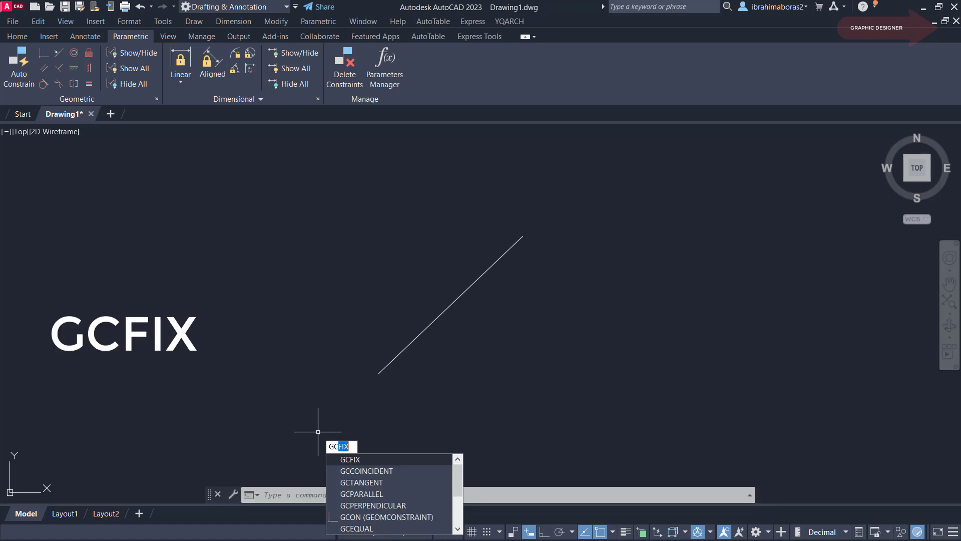
{"action": "type", "text": "f"}
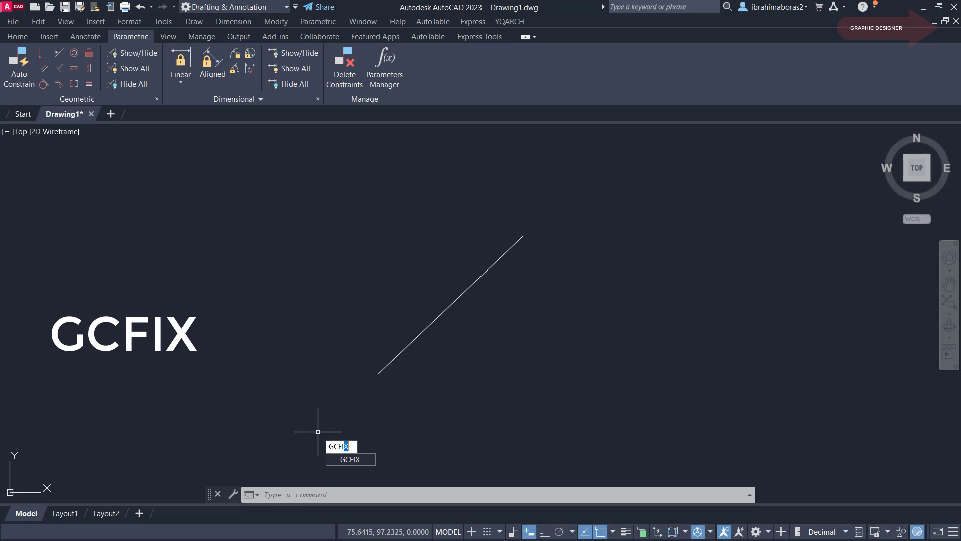
{"action": "key", "text": "Return"}
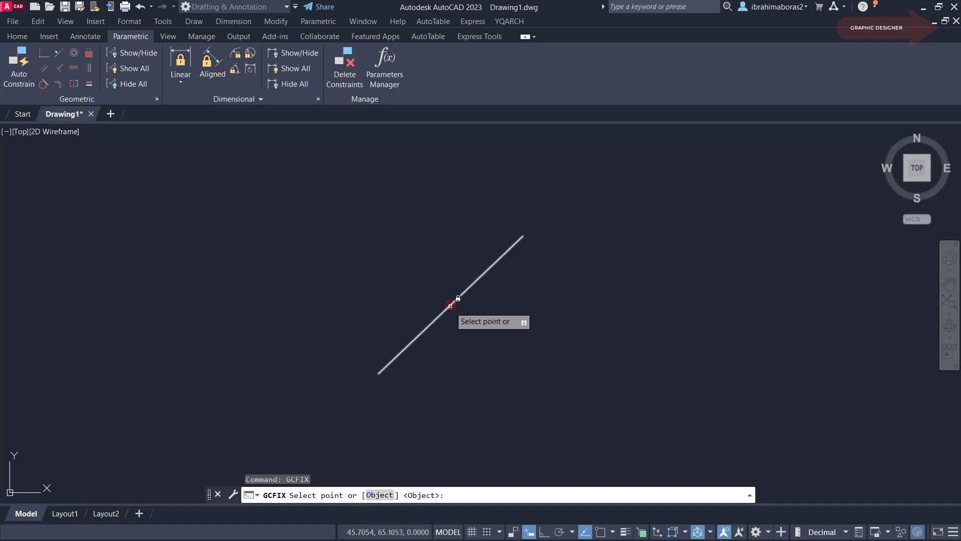
{"action": "left_click", "coordinate": [451, 305]}
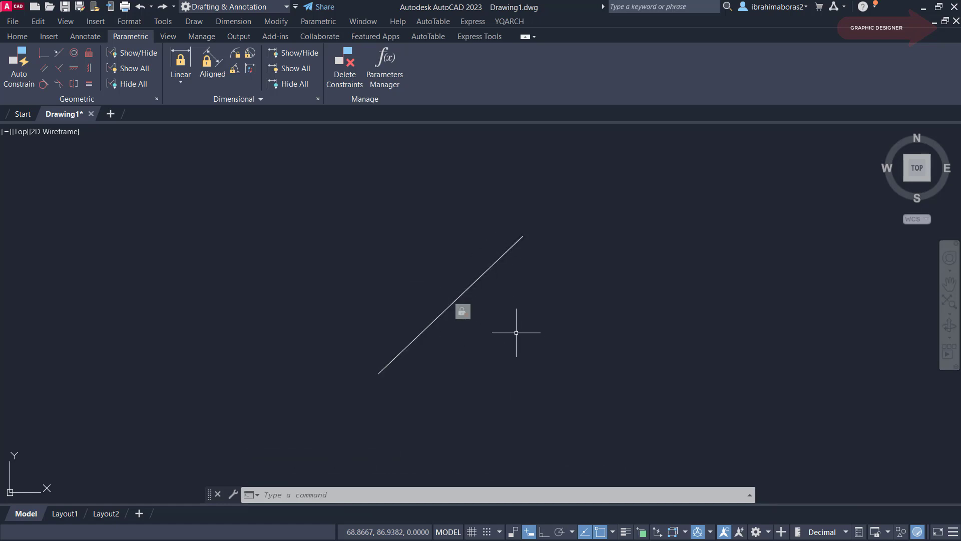
{"action": "left_click", "coordinate": [503, 254]}
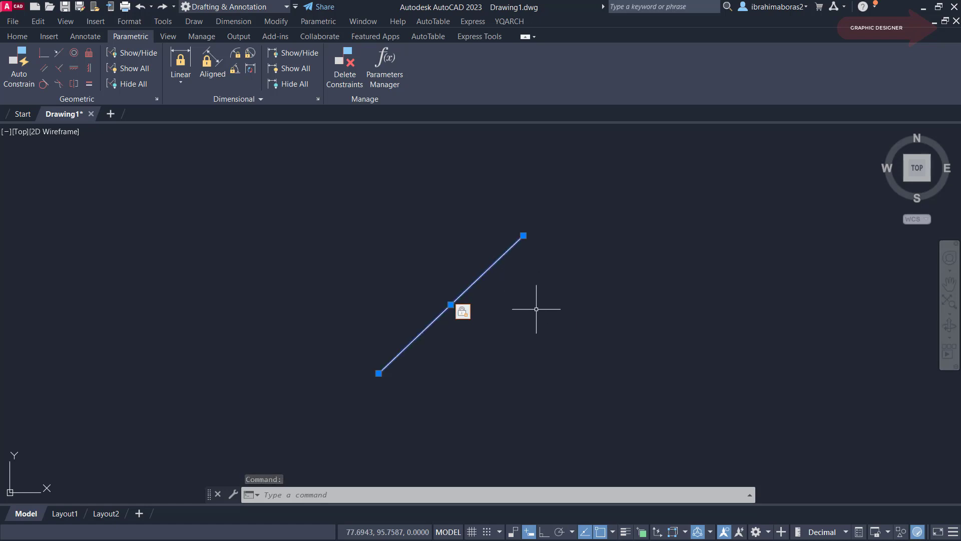
{"action": "type", "text": "ro"}
{"action": "key", "text": "Return"}
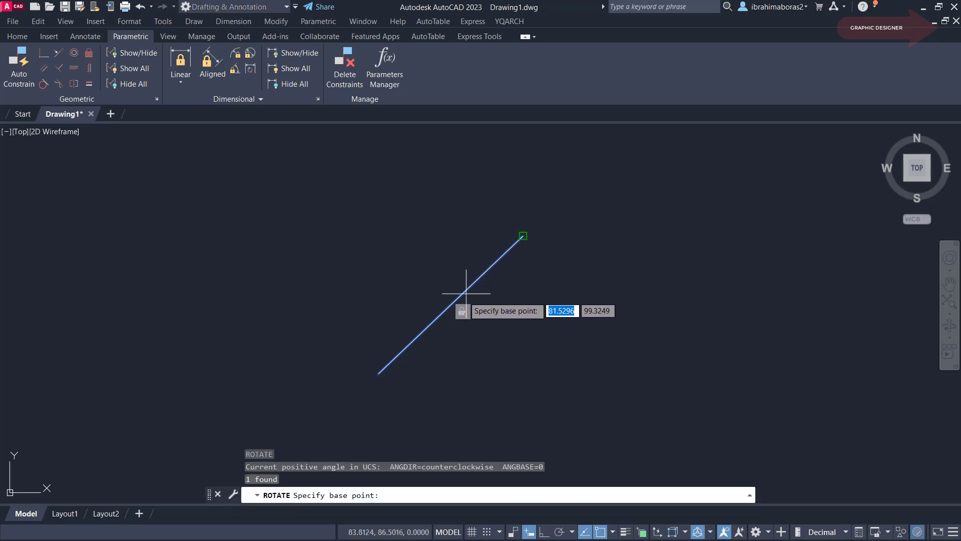
{"action": "left_click", "coordinate": [523, 235]}
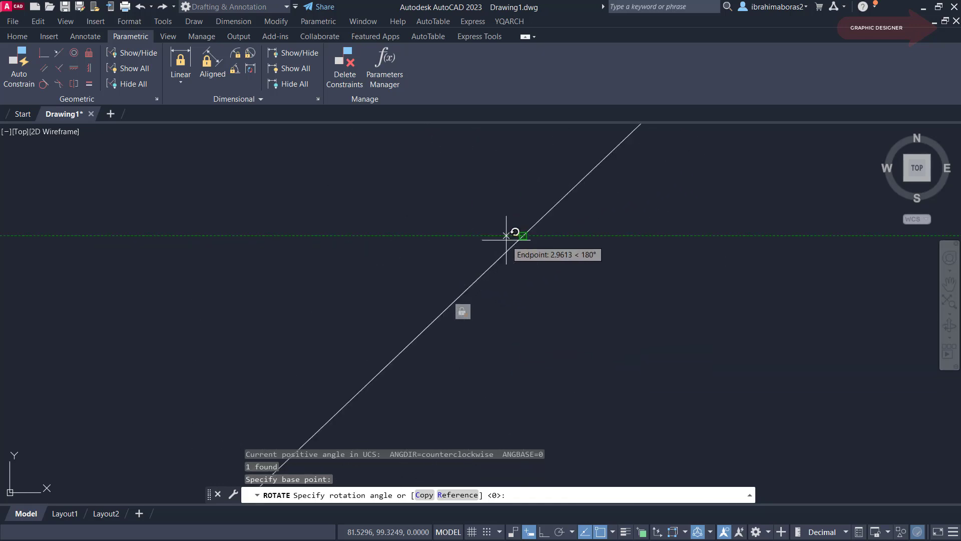
{"action": "key", "text": "Escape"}
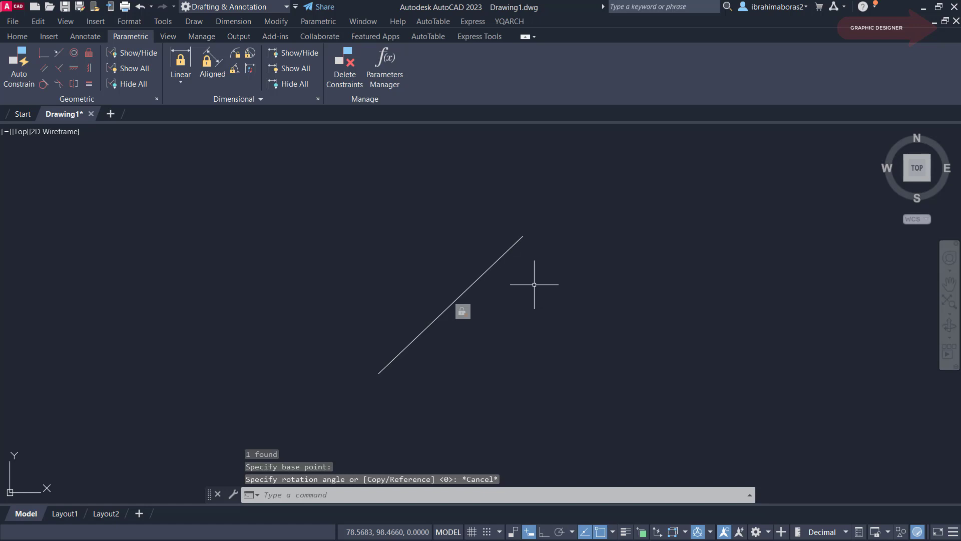
{"action": "type", "text": "M"}
{"action": "key", "text": "Return"}
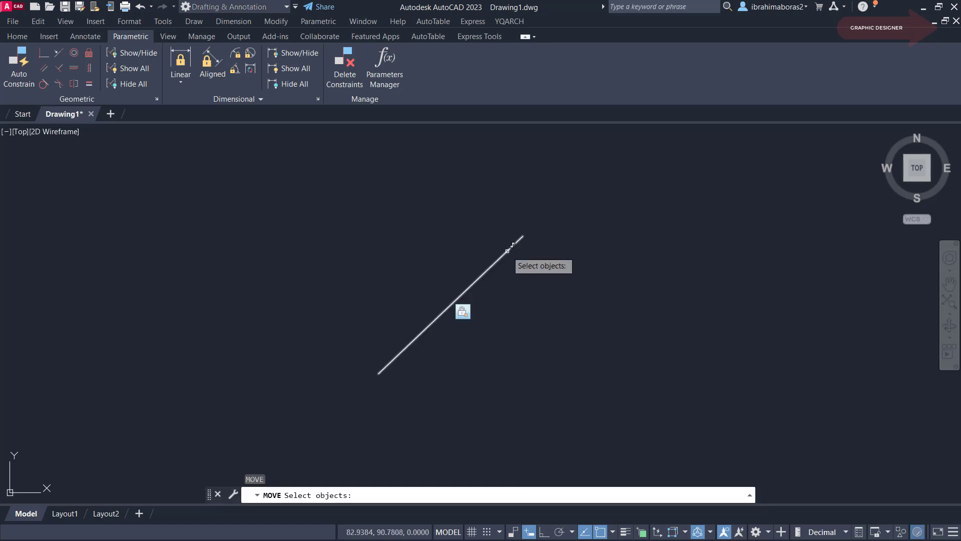
{"action": "left_click", "coordinate": [520, 238]}
{"action": "key", "text": "Return"}
{"action": "left_click", "coordinate": [523, 235]}
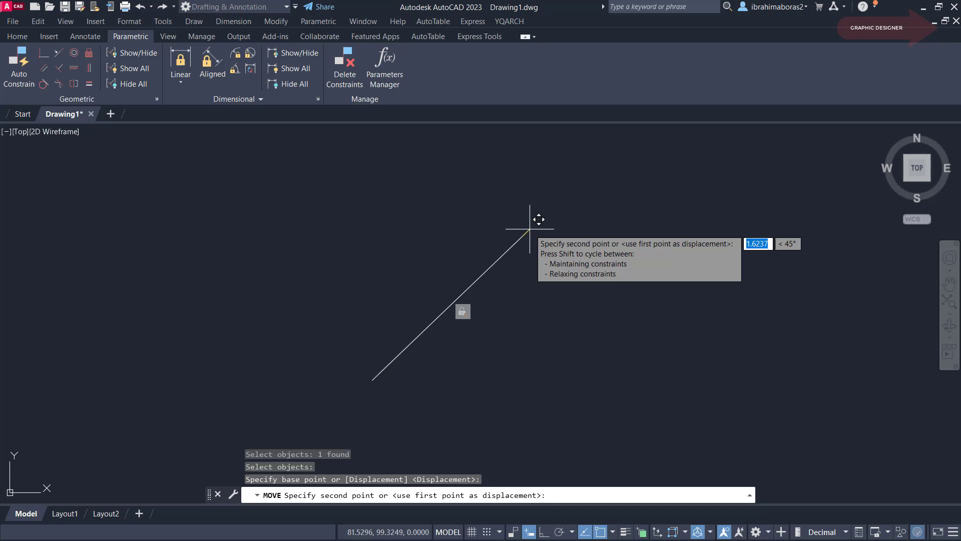
{"action": "key", "text": "Escape"}
{"action": "scroll", "coordinate": [558, 311], "scroll_direction": "up", "scroll_amount": 2}
{"action": "middle_click_drag", "start_coordinate": [558, 311], "coordinate": [415, 324]}
Draw a second diagonal line from upper right to lower left, right of the first
{"action": "type", "text": "l"}
{"action": "key", "text": "Return"}
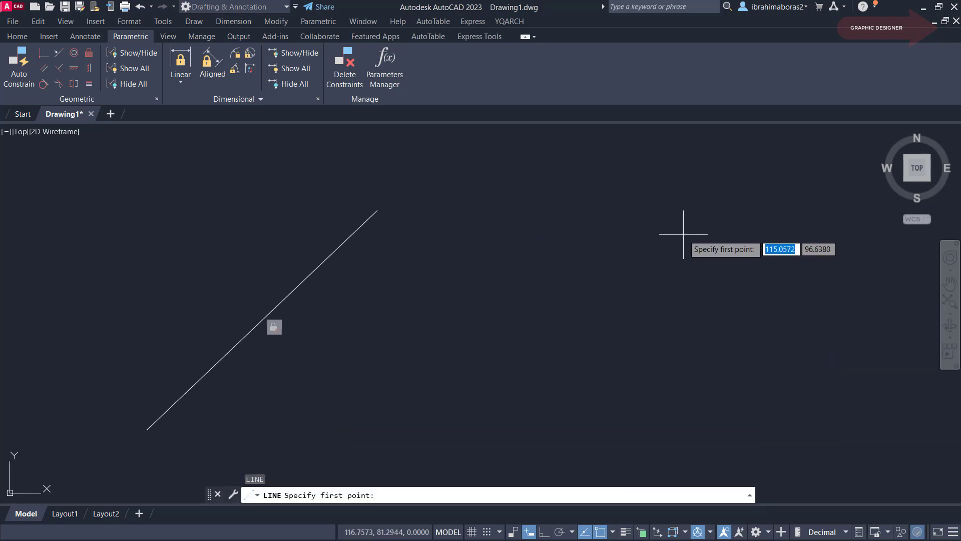
{"action": "left_click", "coordinate": [687, 234]}
{"action": "left_click", "coordinate": [489, 432]}
{"action": "right_click", "coordinate": [656, 369]}
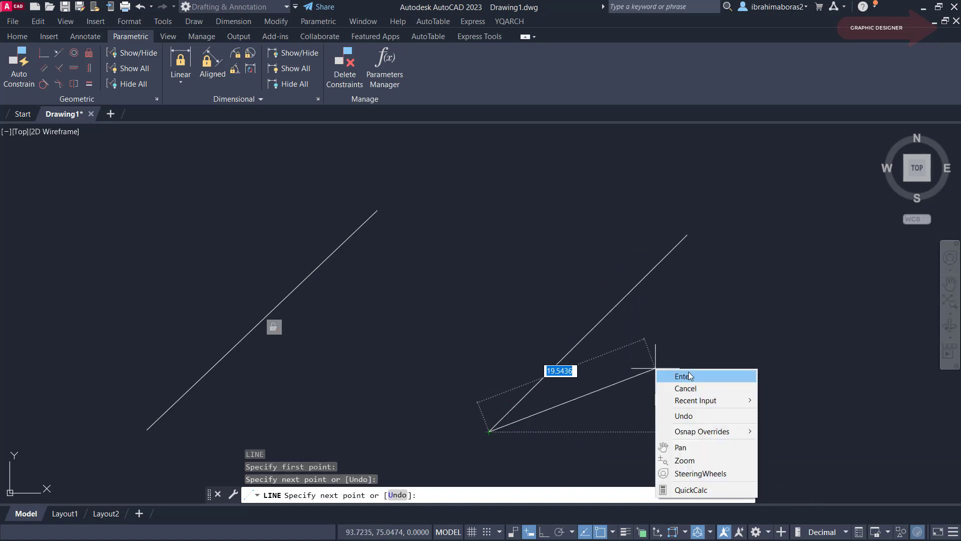
{"action": "left_click", "coordinate": [688, 375]}
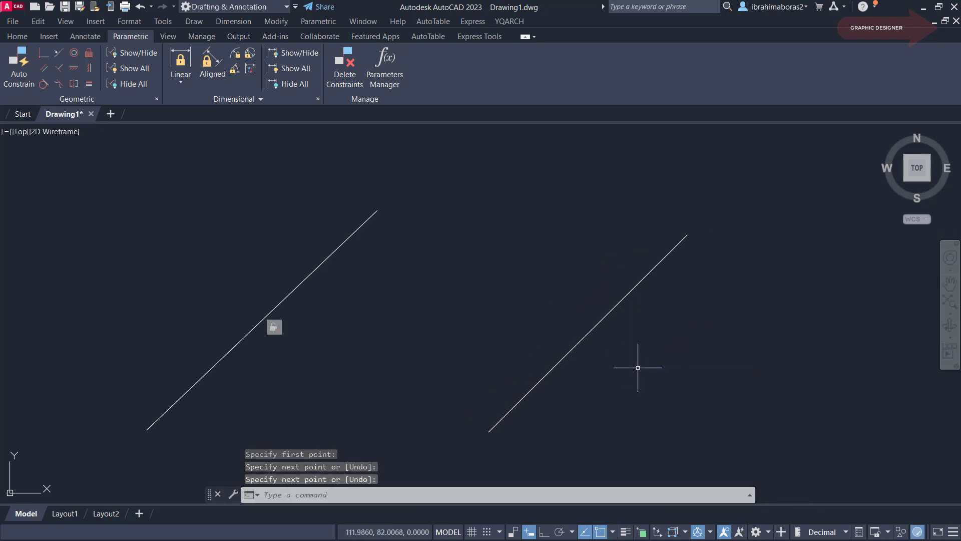
Fix the new right-hand line as a whole using GCFIX's Object option
{"action": "type", "text": "GC"}
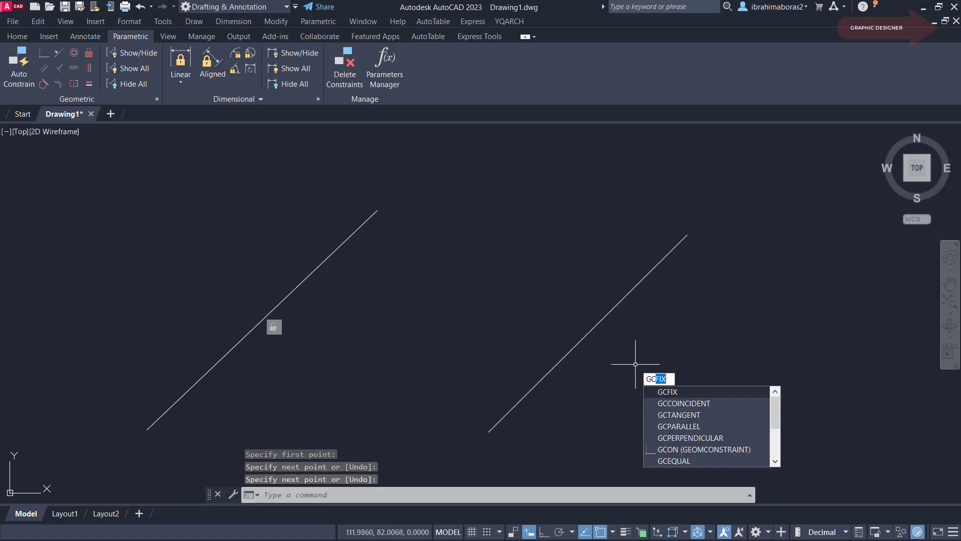
{"action": "type", "text": "FIx"}
{"action": "key", "text": "Return"}
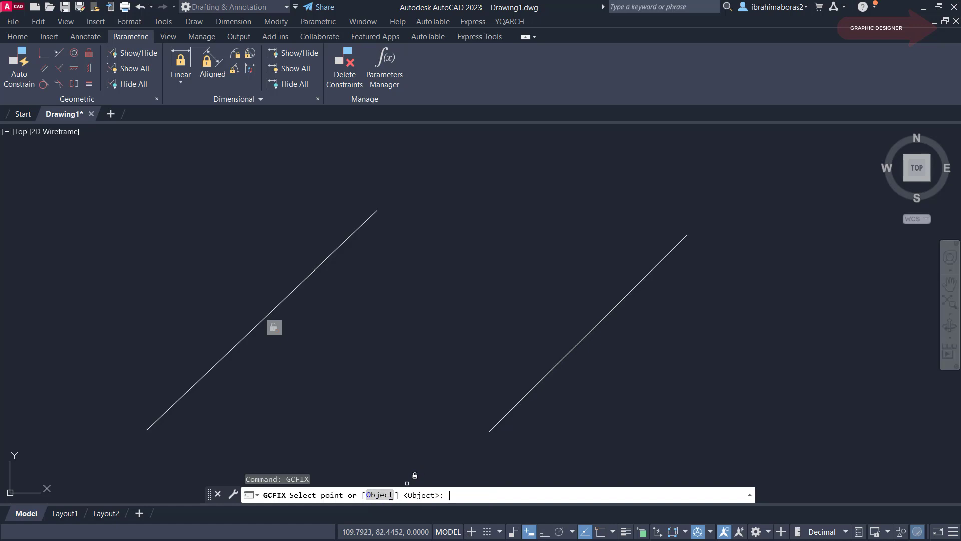
{"action": "left_click", "coordinate": [379, 495]}
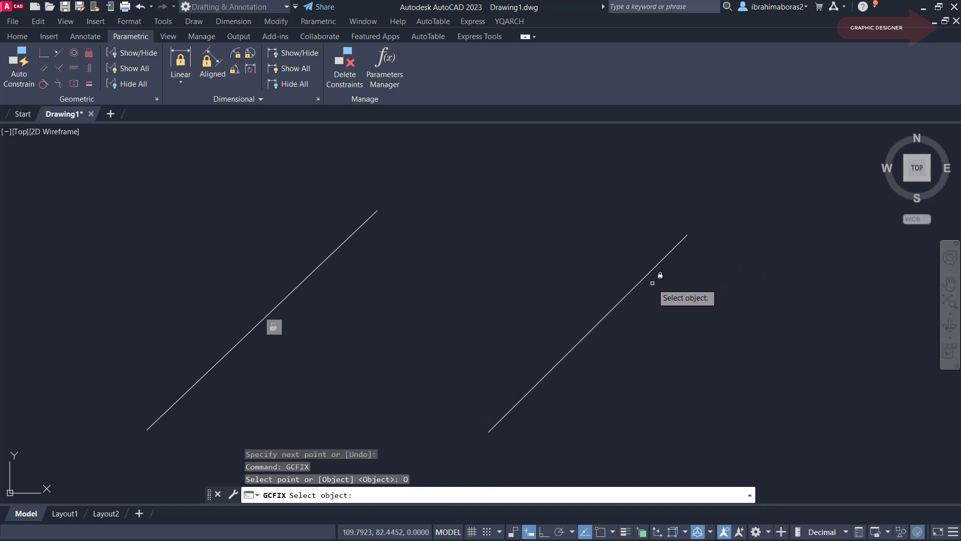
{"action": "left_click", "coordinate": [637, 285]}
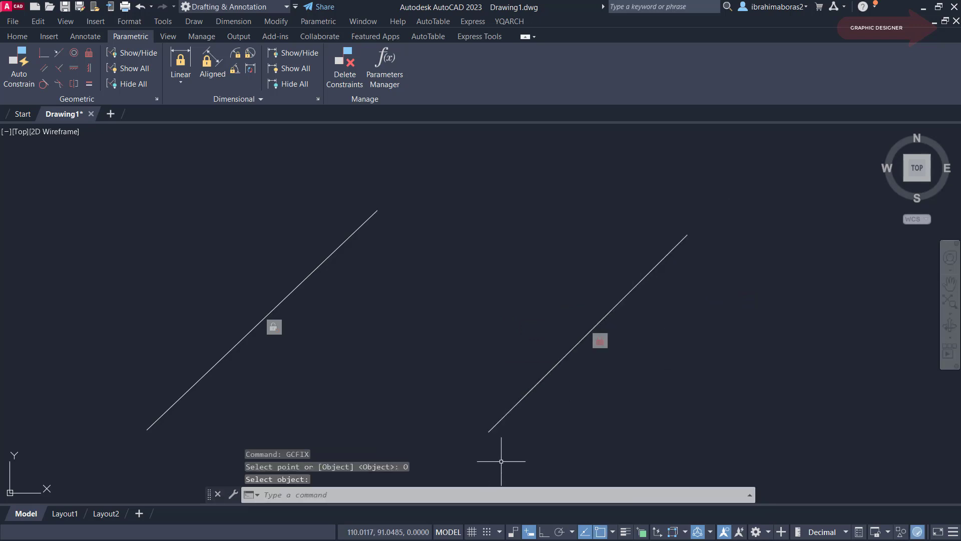
{"action": "left_click", "coordinate": [662, 258]}
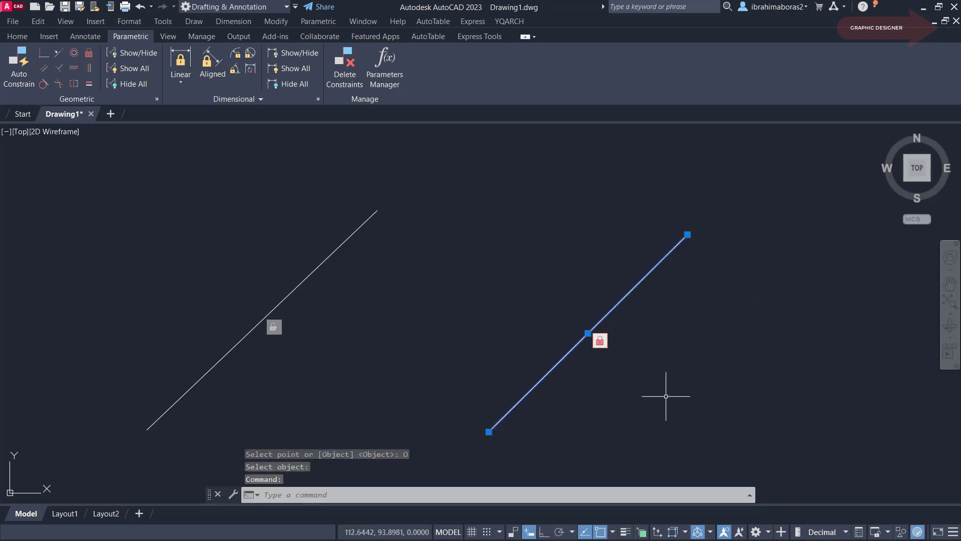
Abandon the constraint-blocked rotation, then stretch the right line's top end toward the upper right
{"action": "type", "text": "RO"}
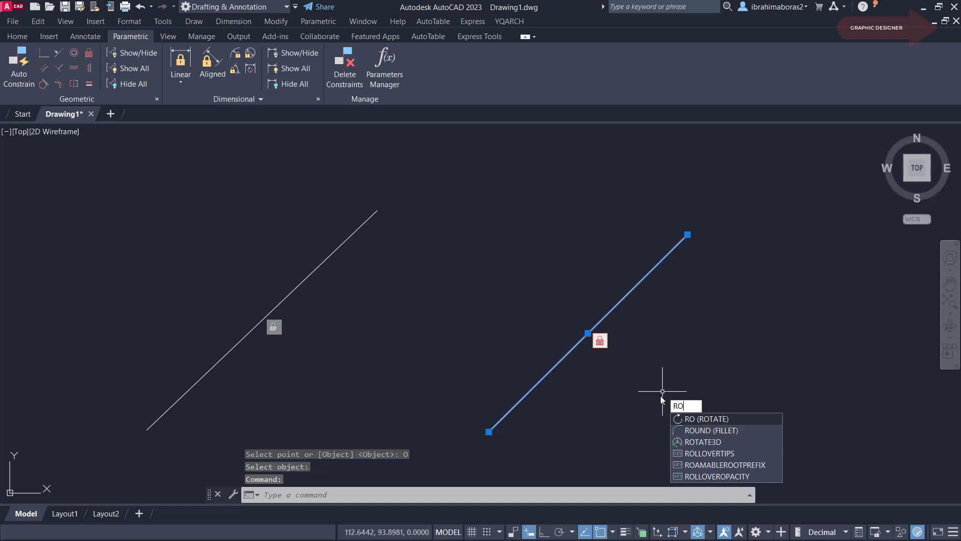
{"action": "type", "text": "T"}
{"action": "left_click", "coordinate": [718, 418]}
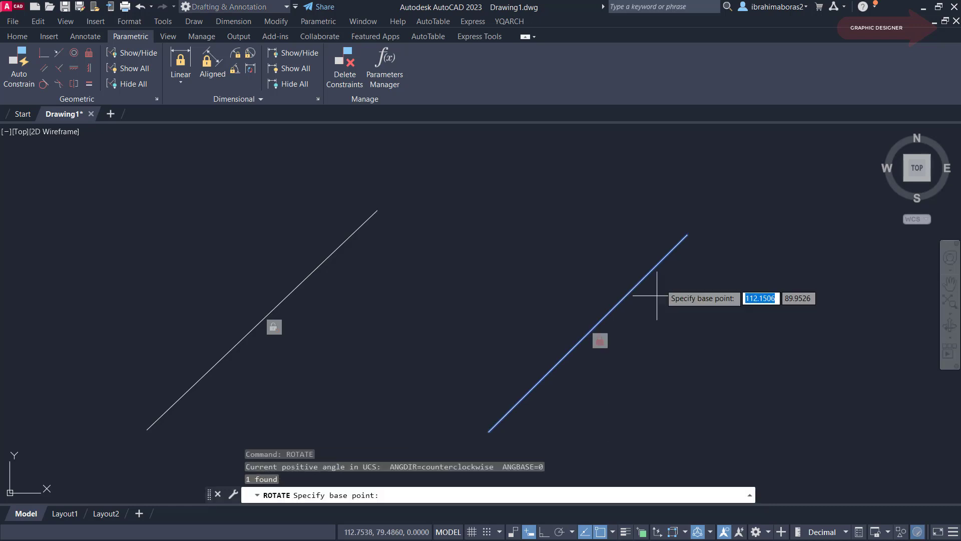
{"action": "left_click", "coordinate": [687, 235]}
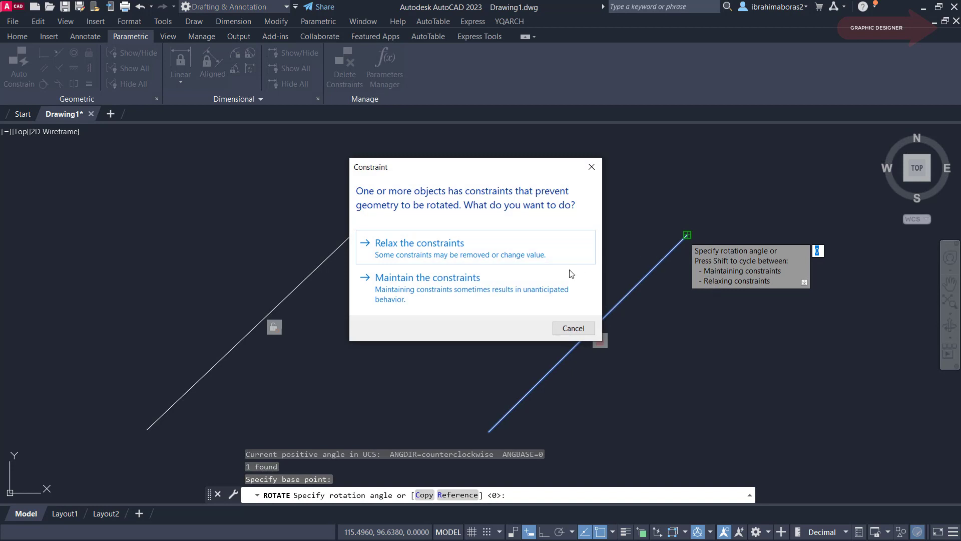
{"action": "left_click", "coordinate": [570, 329]}
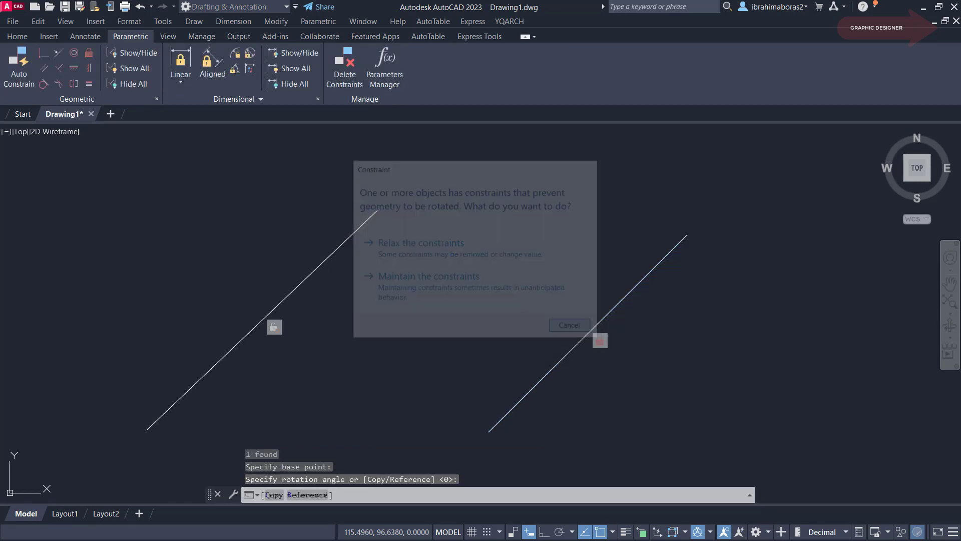
{"action": "left_click", "coordinate": [687, 235]}
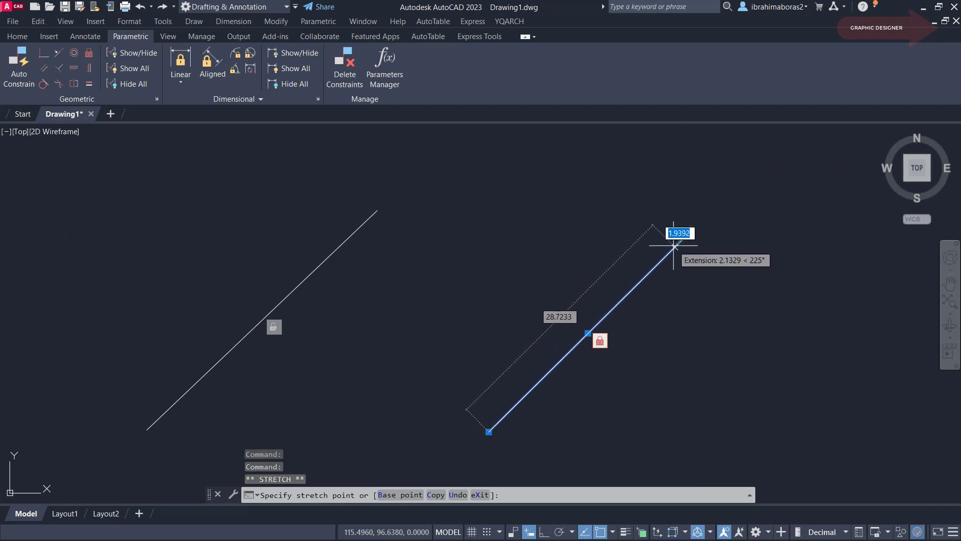
{"action": "left_click", "coordinate": [771, 151]}
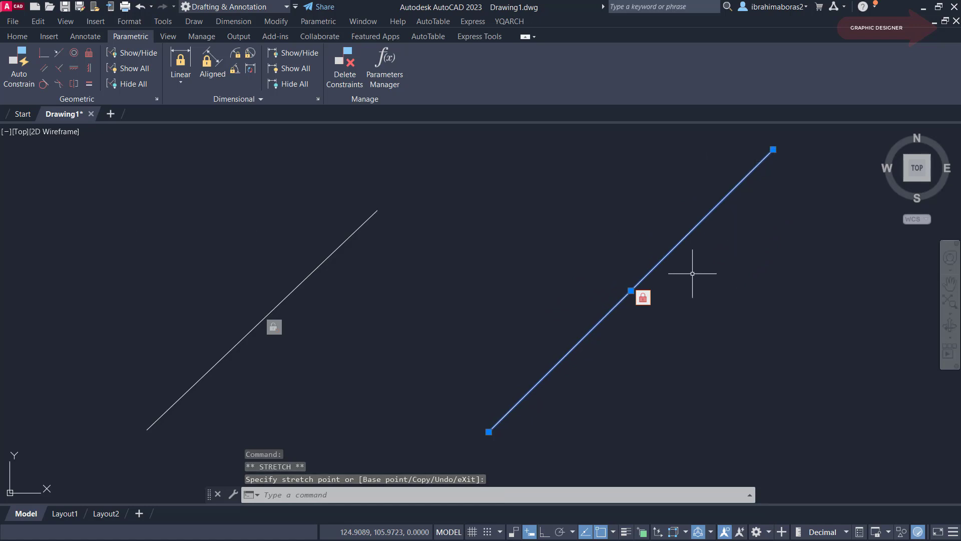
{"action": "key", "text": "Escape"}
{"action": "type", "text": "RO"}
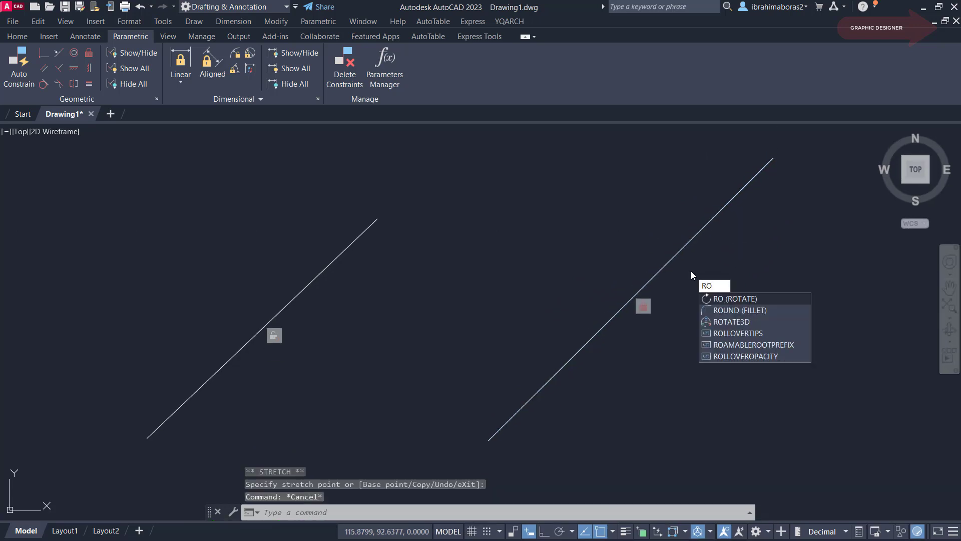
{"action": "key", "text": "Return"}
{"action": "left_click", "coordinate": [649, 276]}
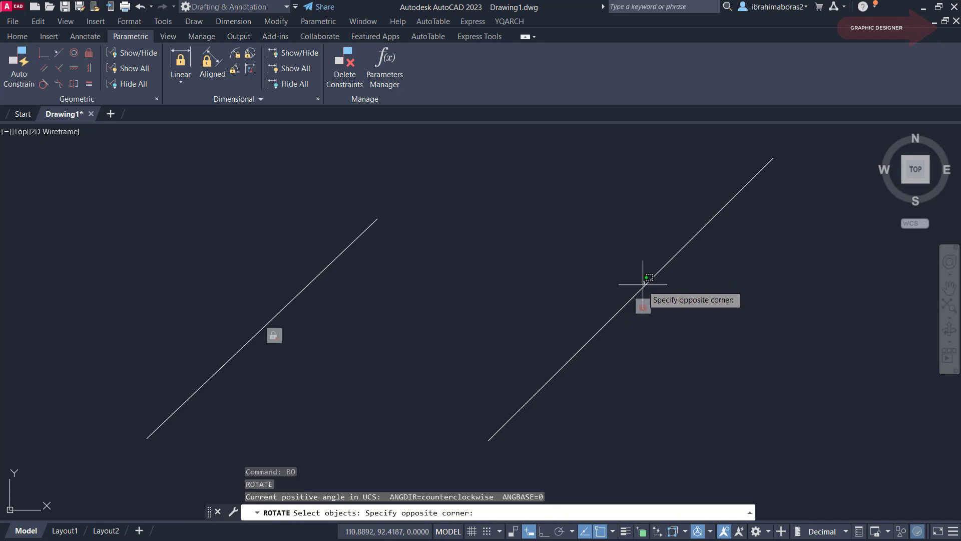
{"action": "key", "text": "Return"}
{"action": "left_click", "coordinate": [772, 158]}
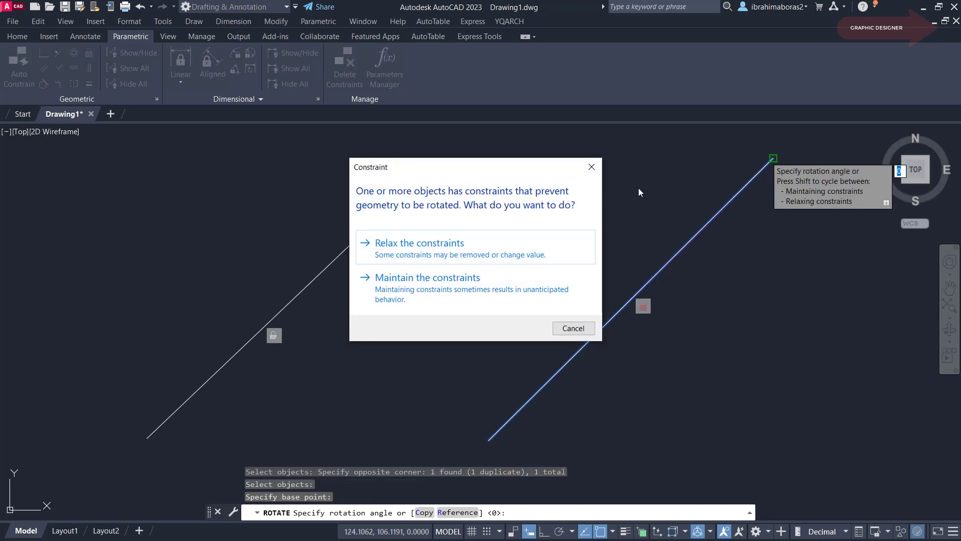
{"action": "left_click", "coordinate": [591, 168]}
{"action": "type", "text": "m"}
{"action": "key", "text": "Return"}
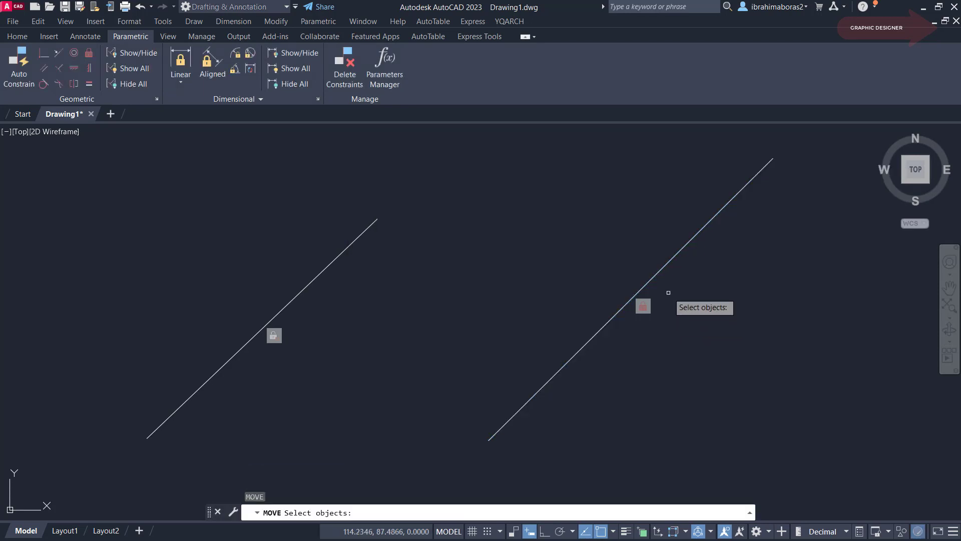
{"action": "left_click", "coordinate": [663, 268]}
{"action": "key", "text": "Return"}
{"action": "left_click", "coordinate": [743, 305]}
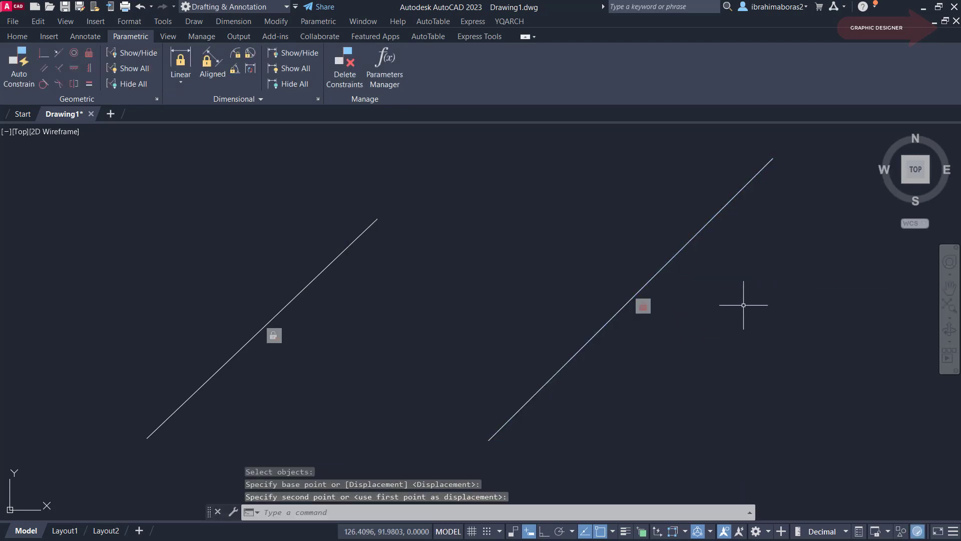